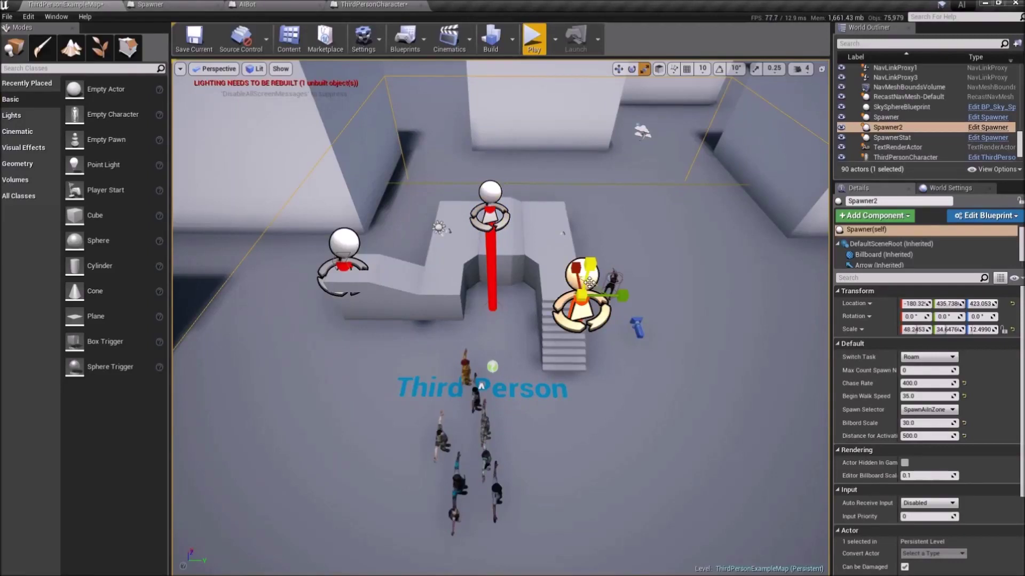
Enter 1500 as Spawner2's Max Count Spawn NPC value in the Details panel
scroll(601, 303, "down", 3)
scroll(601, 303, "down", 2)
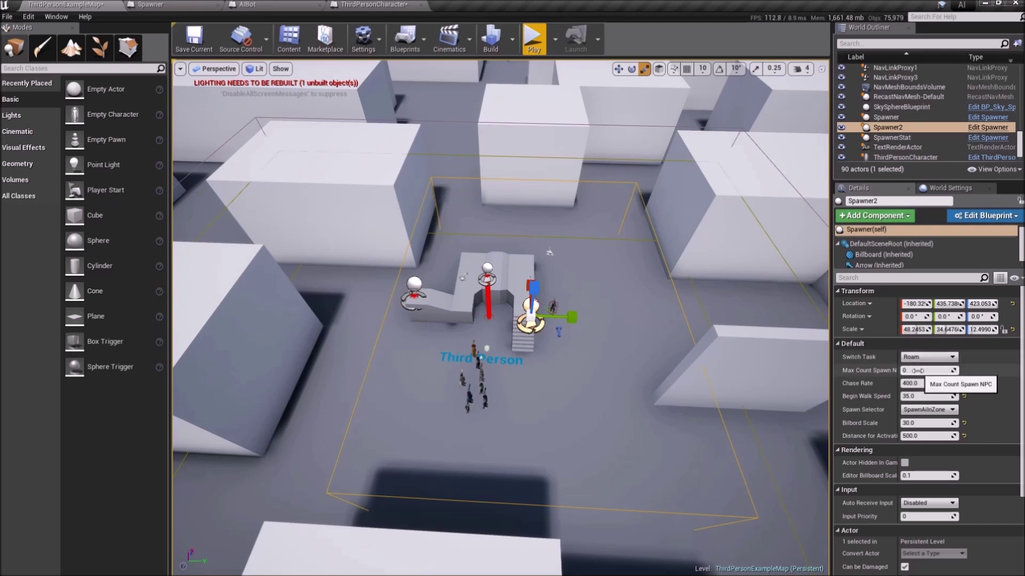
type("1500")
key("Return")
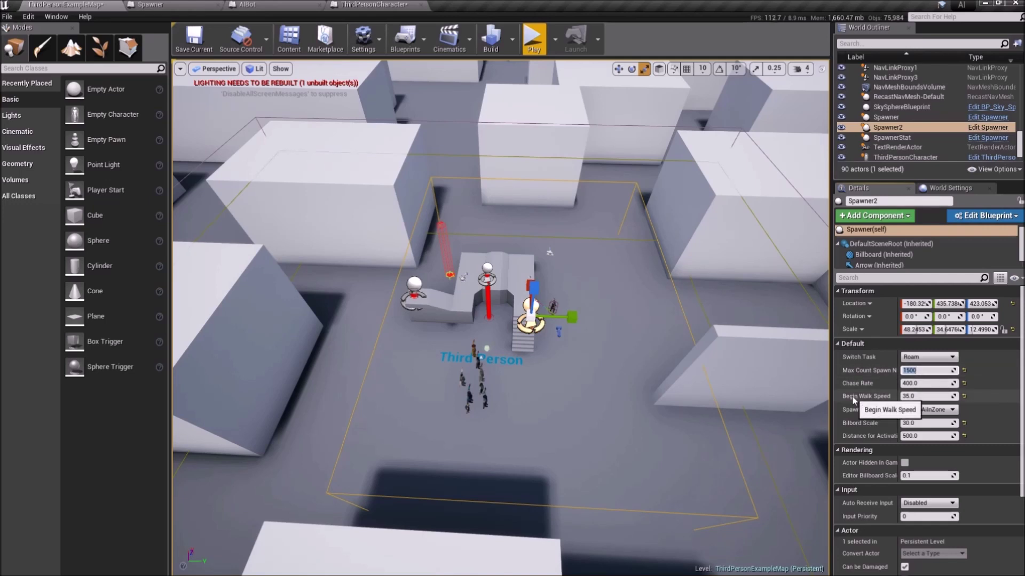
Start Play In Editor and take control of the character while the bots spawn
left_click(534, 38)
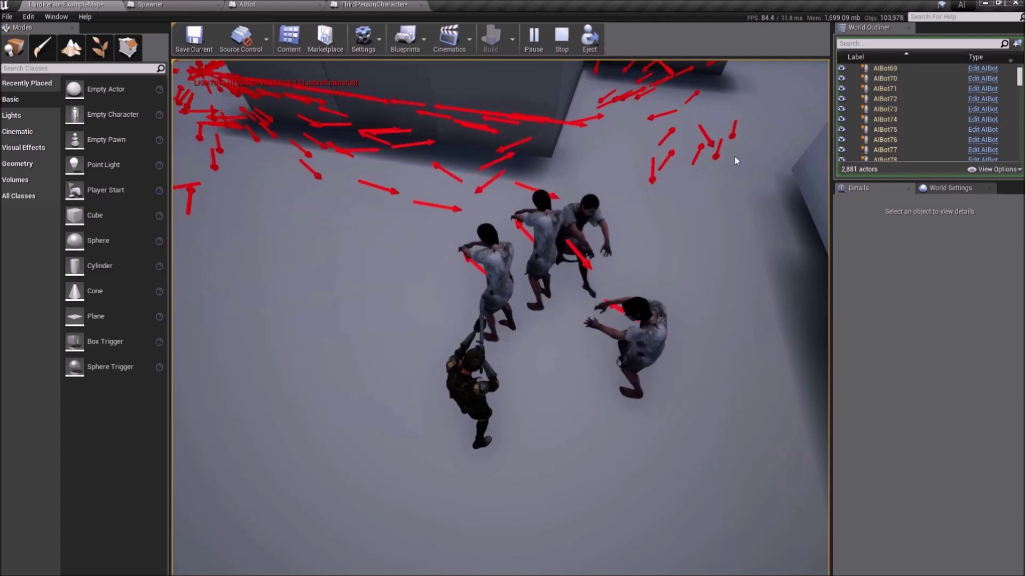
left_click(595, 190)
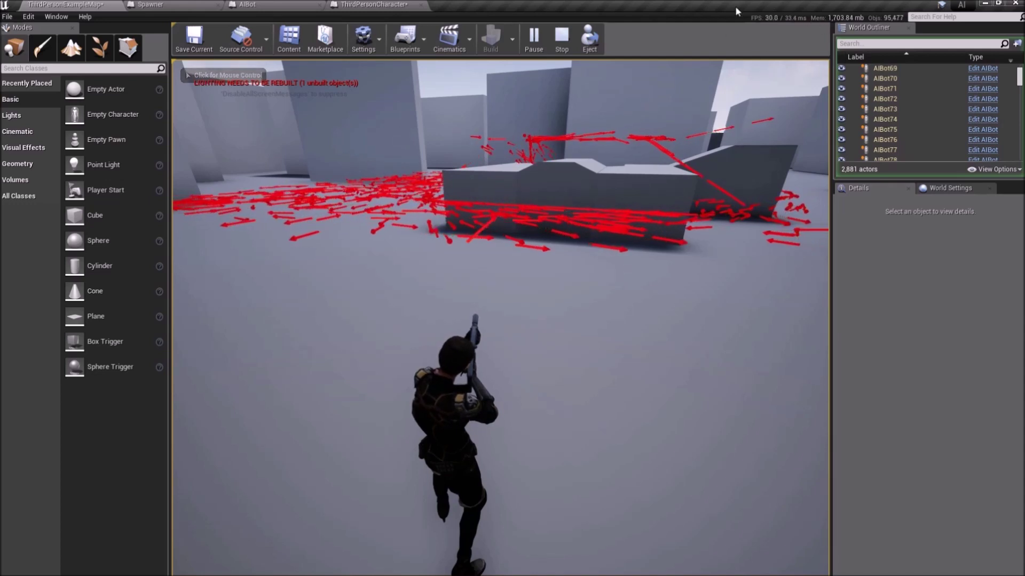
Select AIBot71's Arrow1 component and uncheck its Rendering > Visible box
left_click(884, 90)
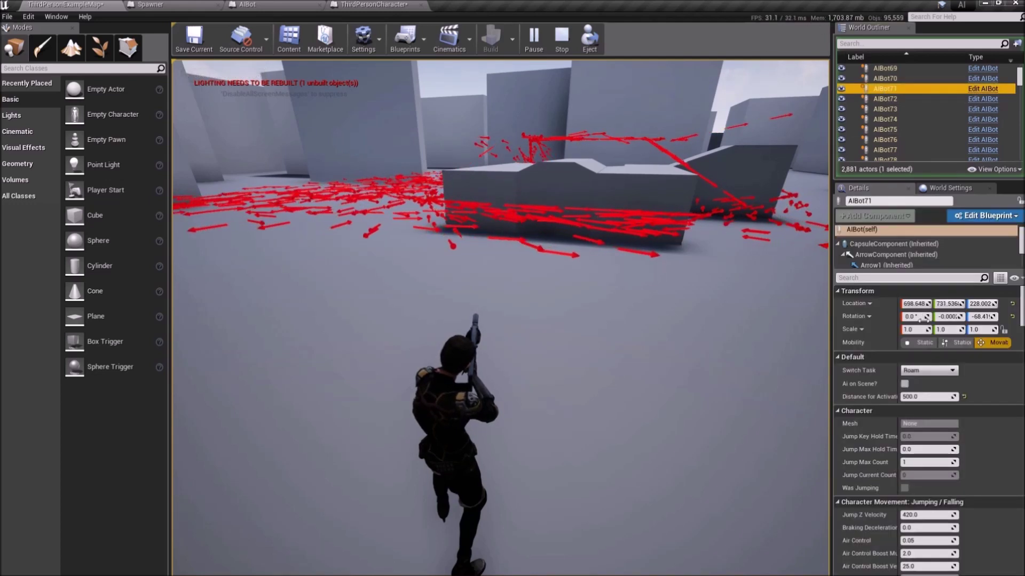
left_click(880, 255)
left_click(883, 265)
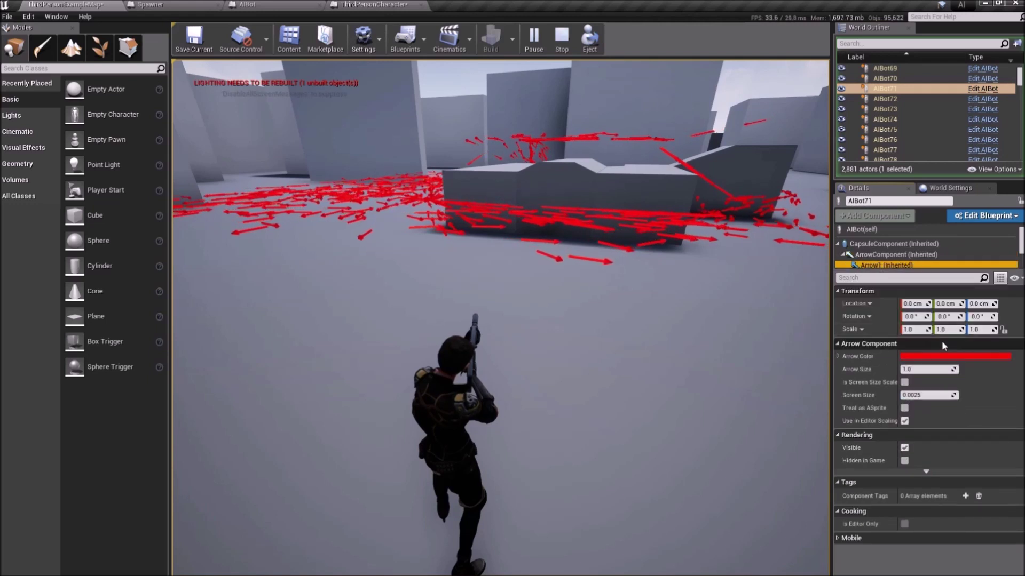
left_click(904, 448)
left_click(563, 267)
Toggle Arrow1's visibility off, on, then off again while walking the character
key("w")
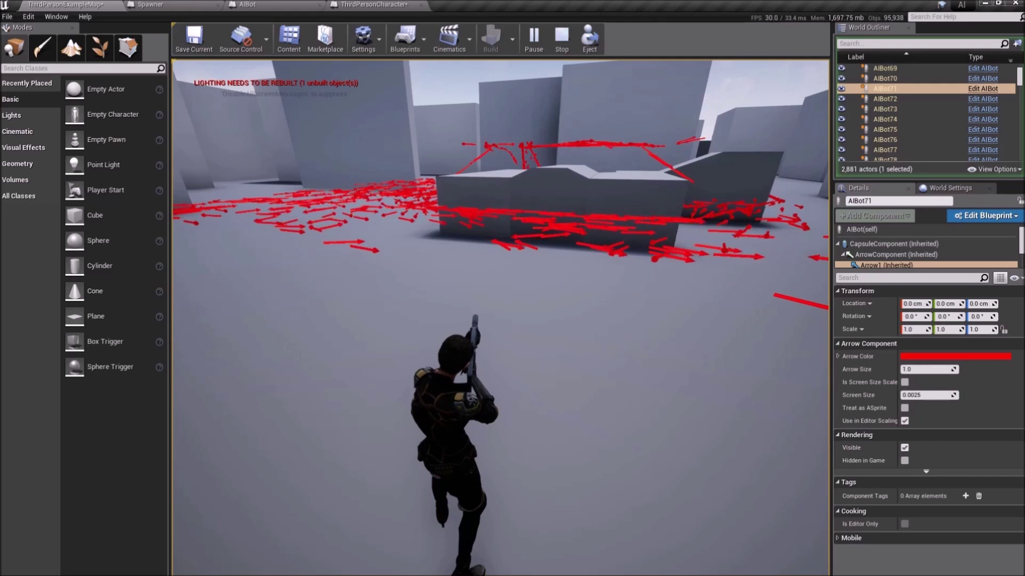
left_click(904, 448)
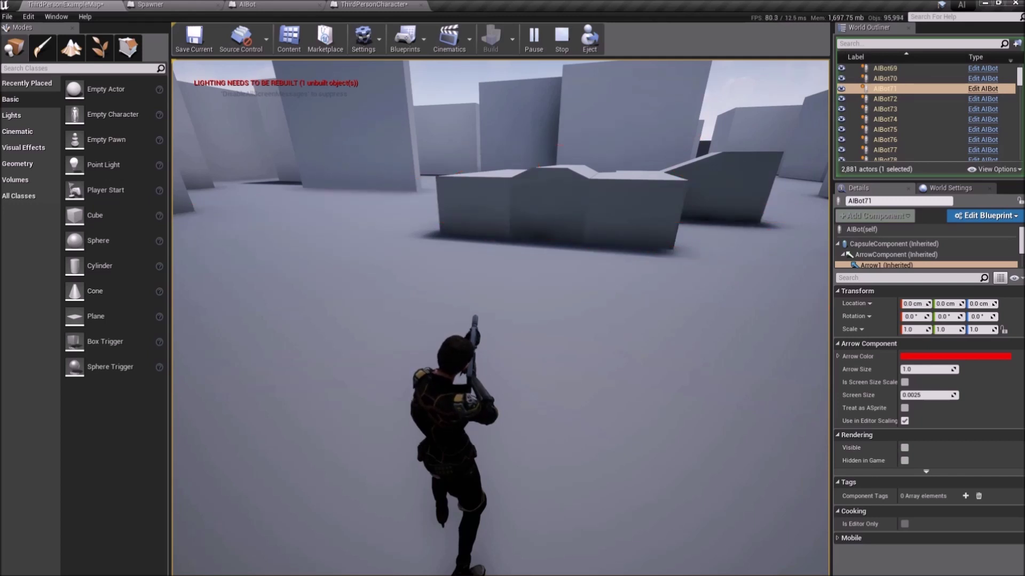
left_click(904, 448)
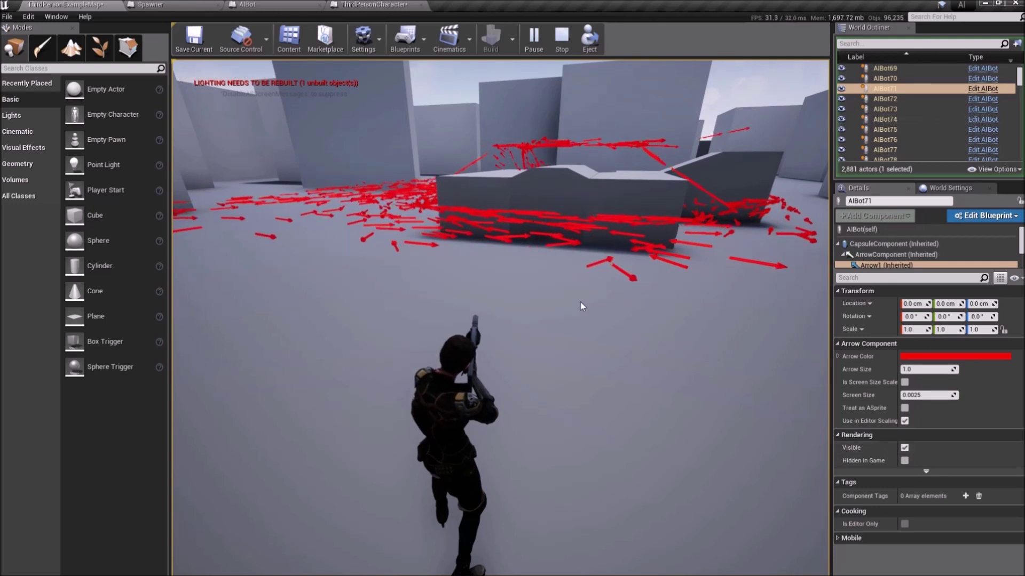
left_click(518, 245)
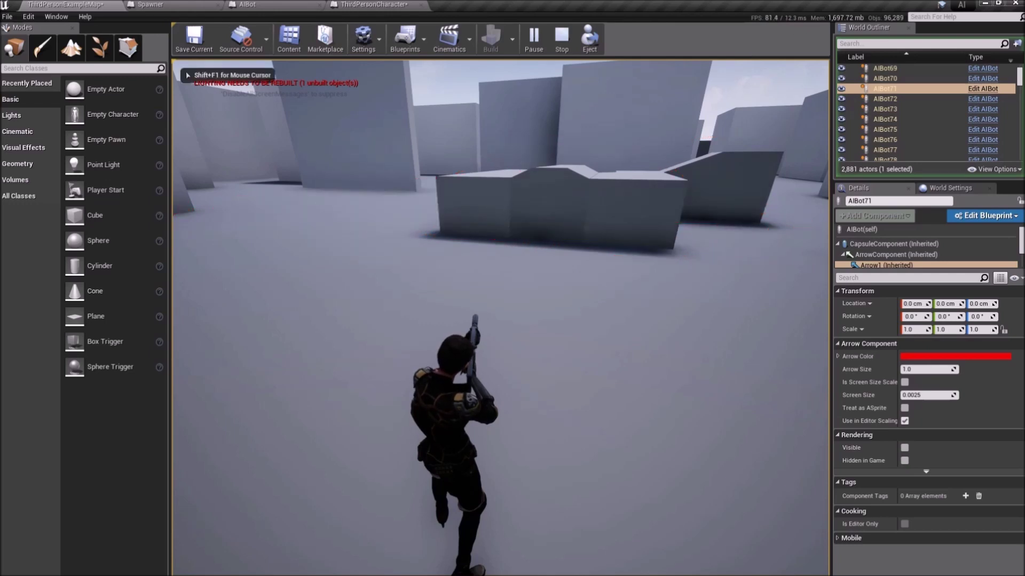
key("w")
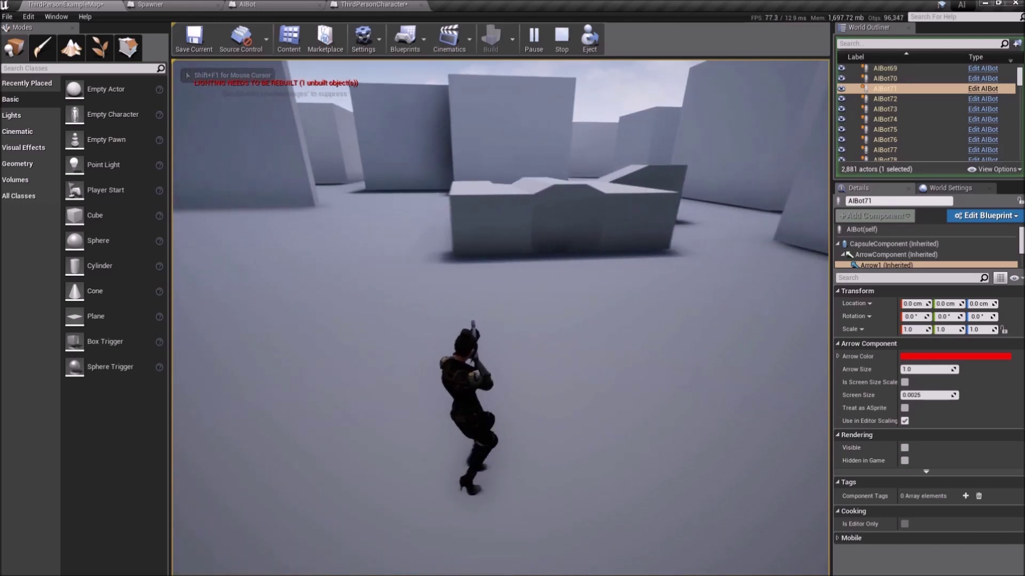
Walk the character toward the large wall, then end the Play In Editor session with Esc
key("w")
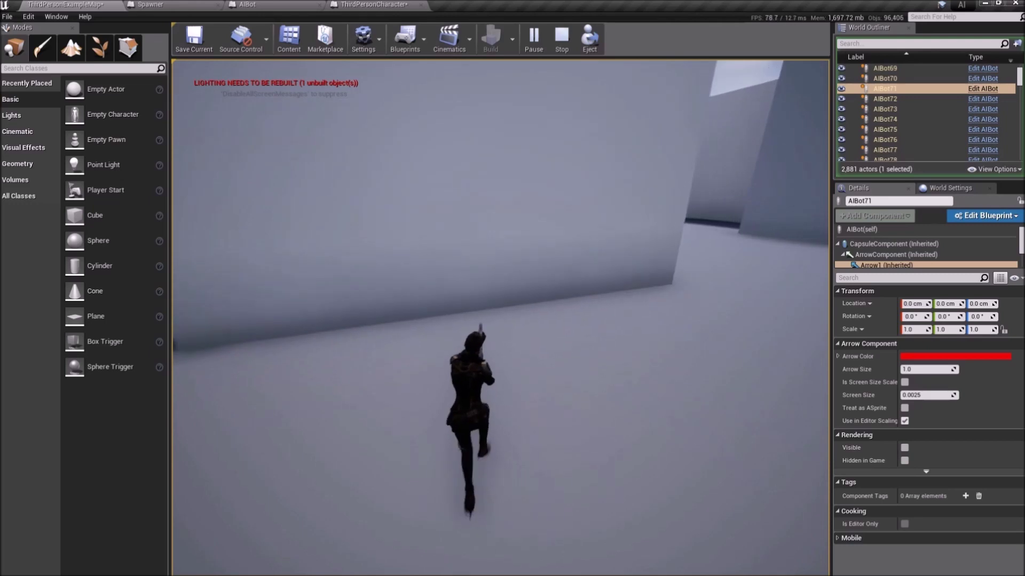
key("Escape")
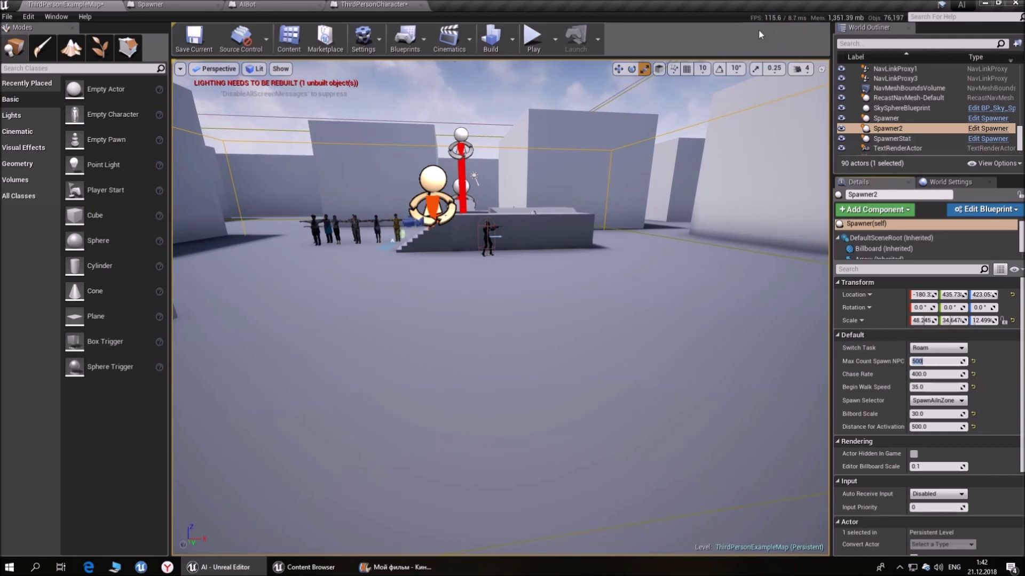
Restart Play In Editor and run the character among the bots, away from the platform, toward the stairs
left_click(534, 40)
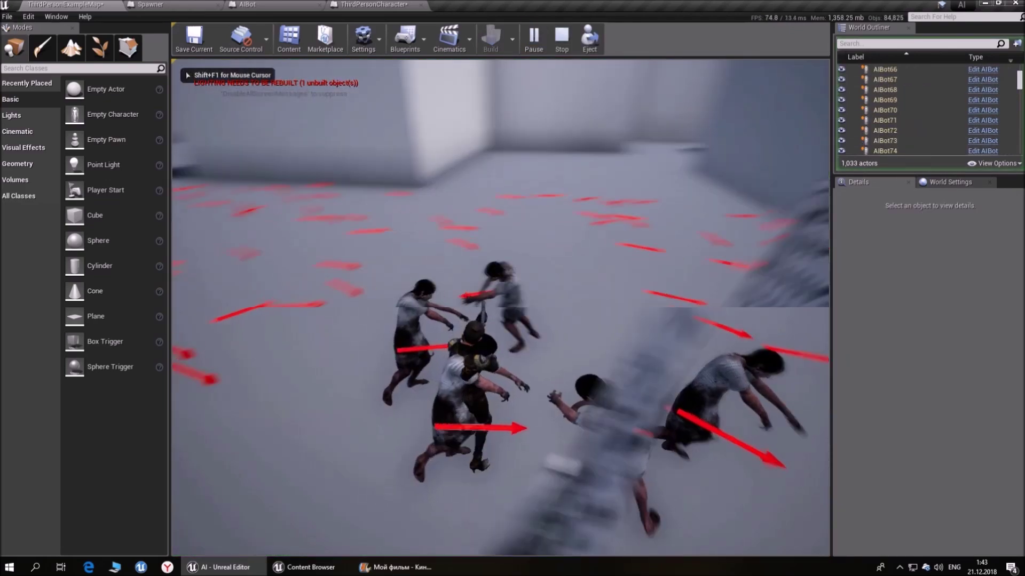
key("w")
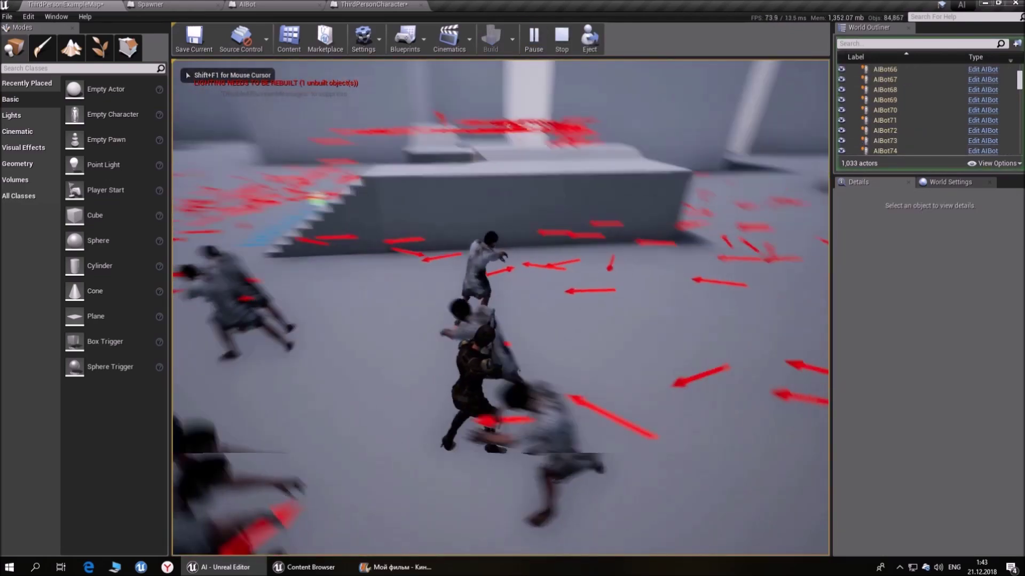
key("s")
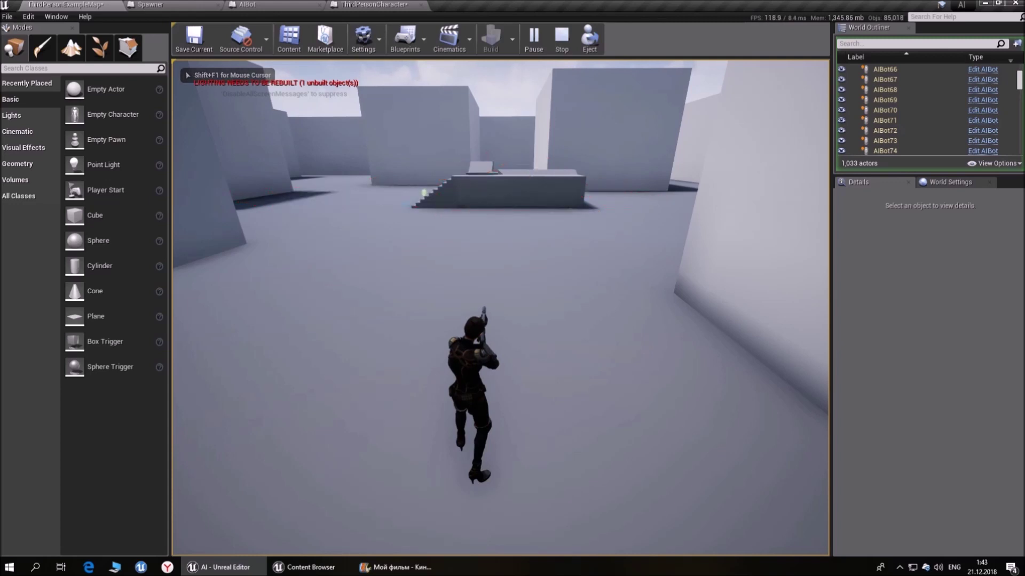
key("w")
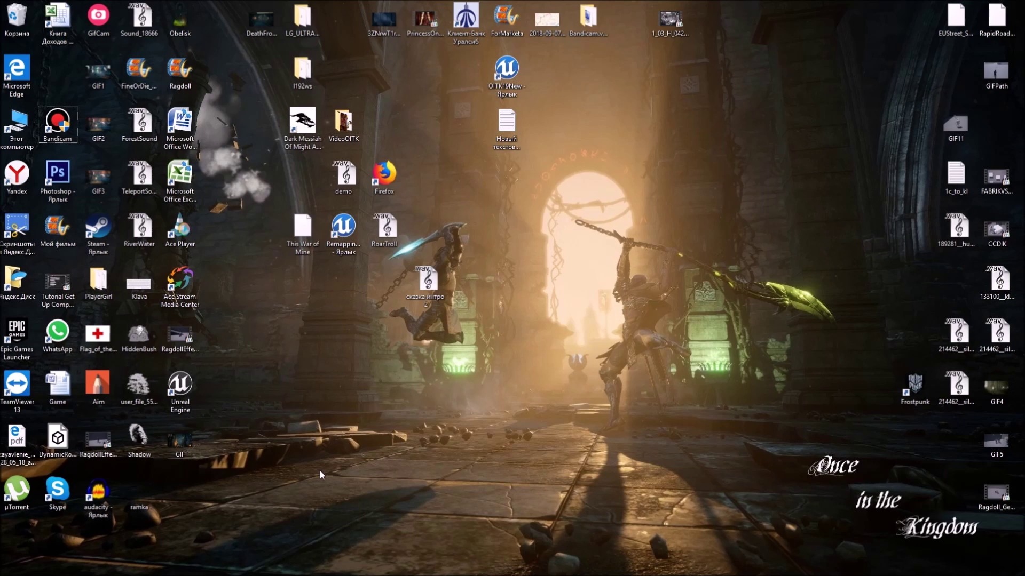
Run dxdiag, view the System and Экран display tabs, close it, then reveal hidden tray icons
key("super+r")
key("Return")
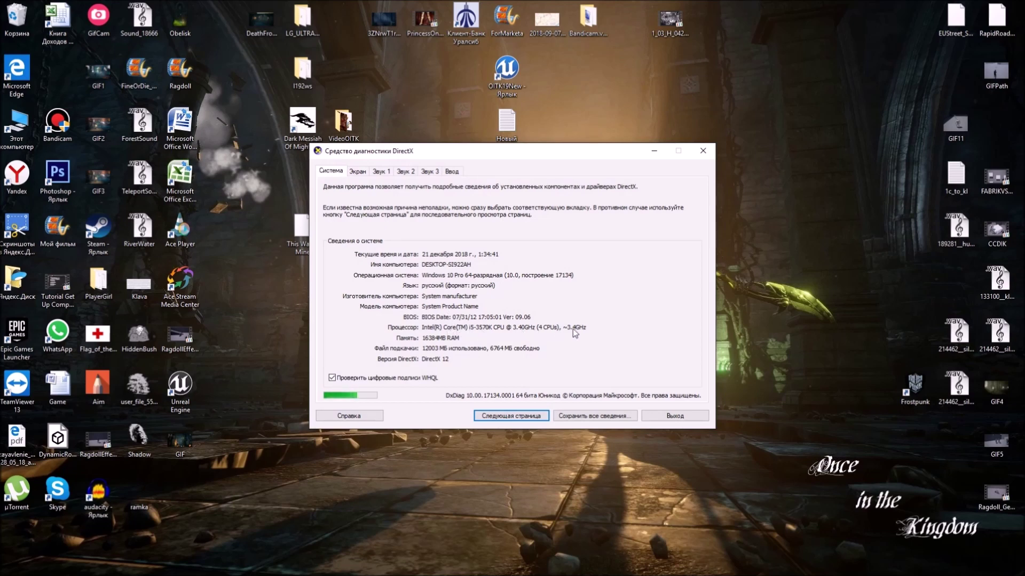
left_click(362, 175)
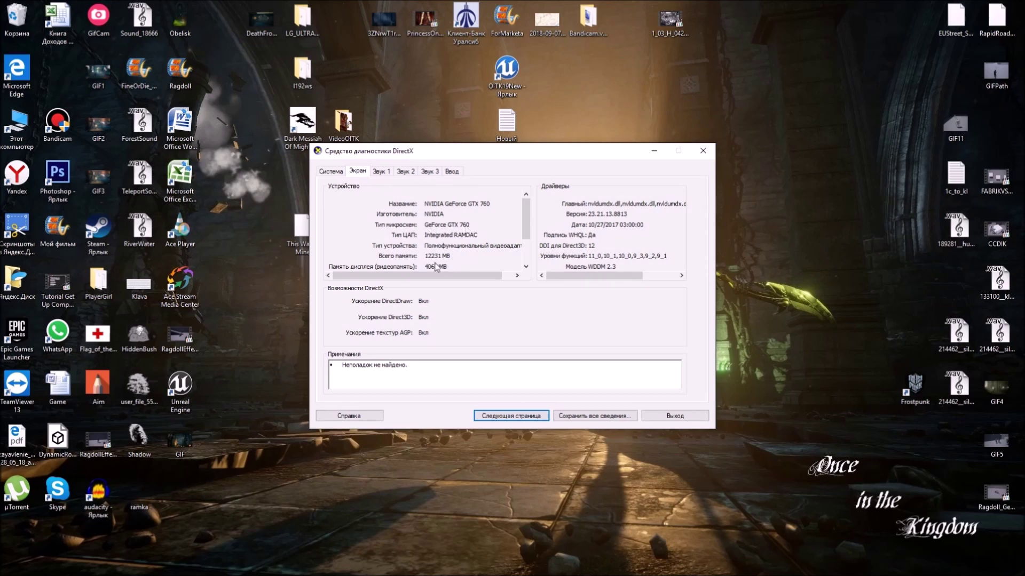
left_click(702, 151)
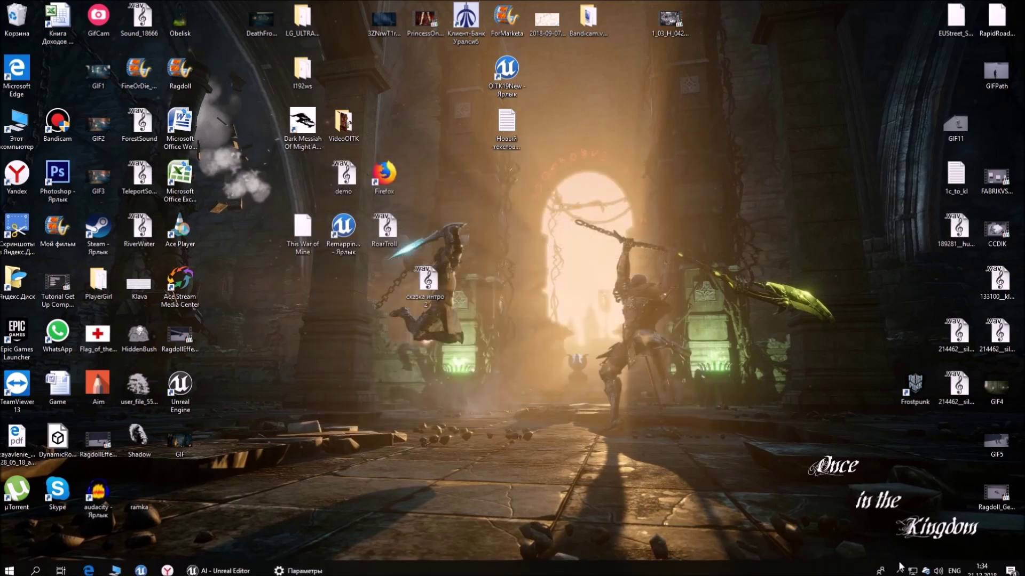
left_click(899, 568)
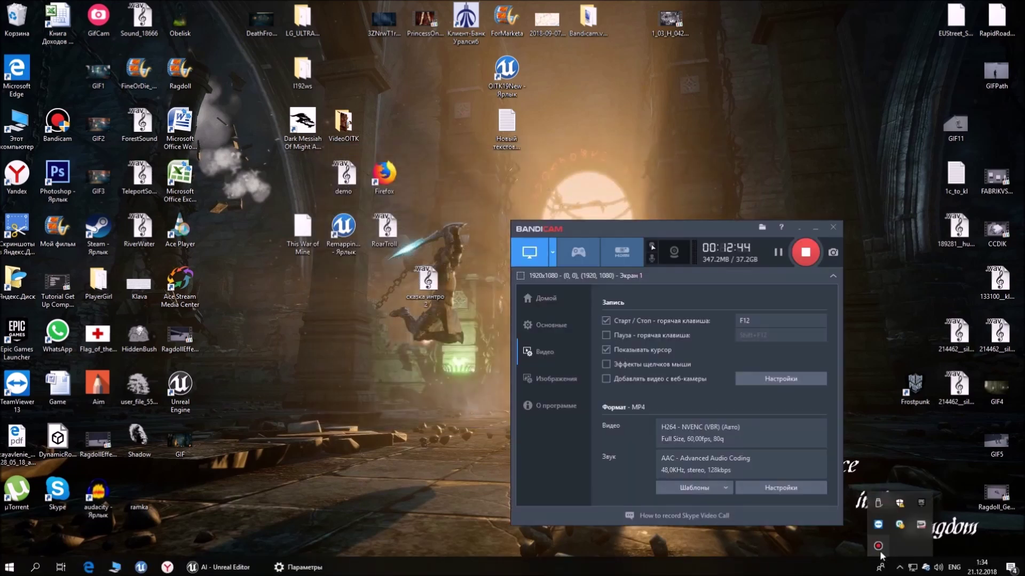